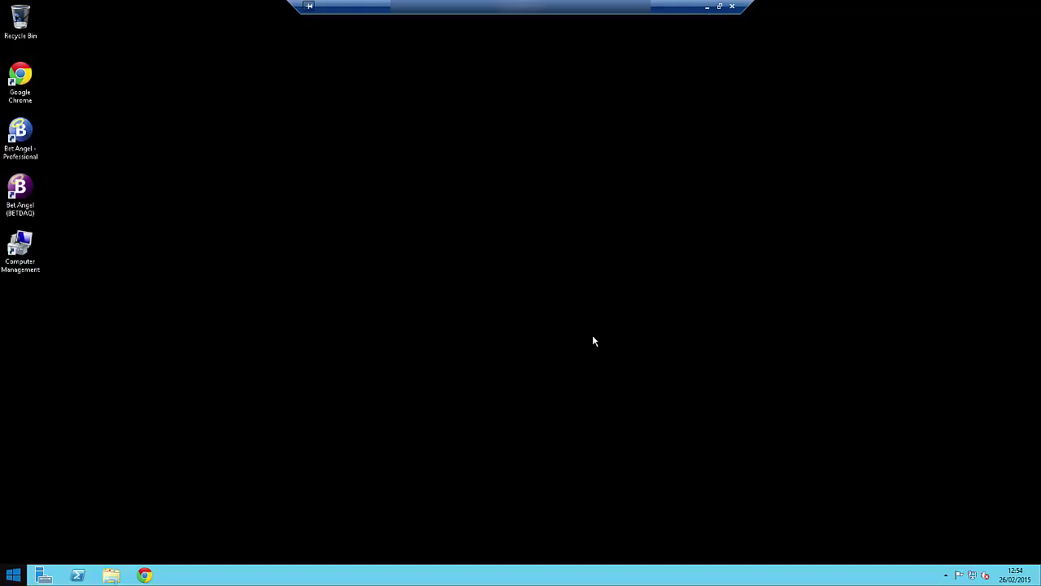
# Create a desktop shortcut to Task Scheduler from the Administrative Tools folder and close that folder.
pyautogui.click(12, 575)
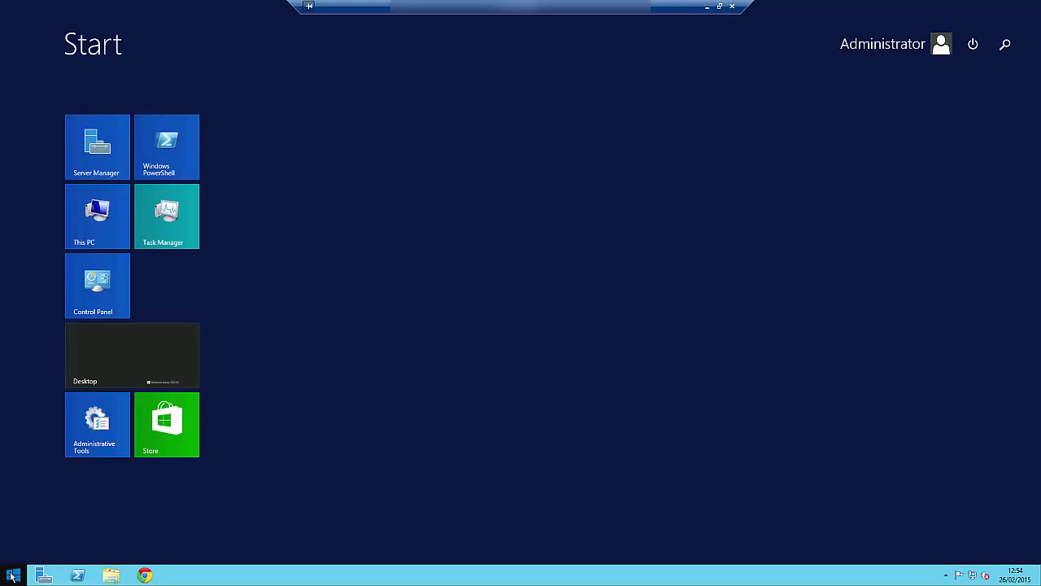
pyautogui.click(106, 431)
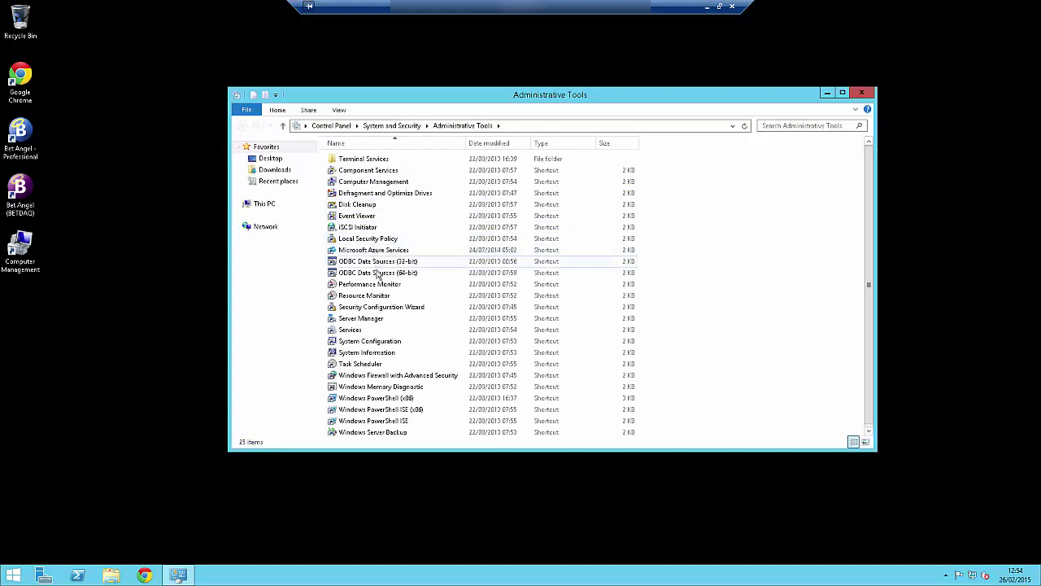
pyautogui.rightClick(368, 368)
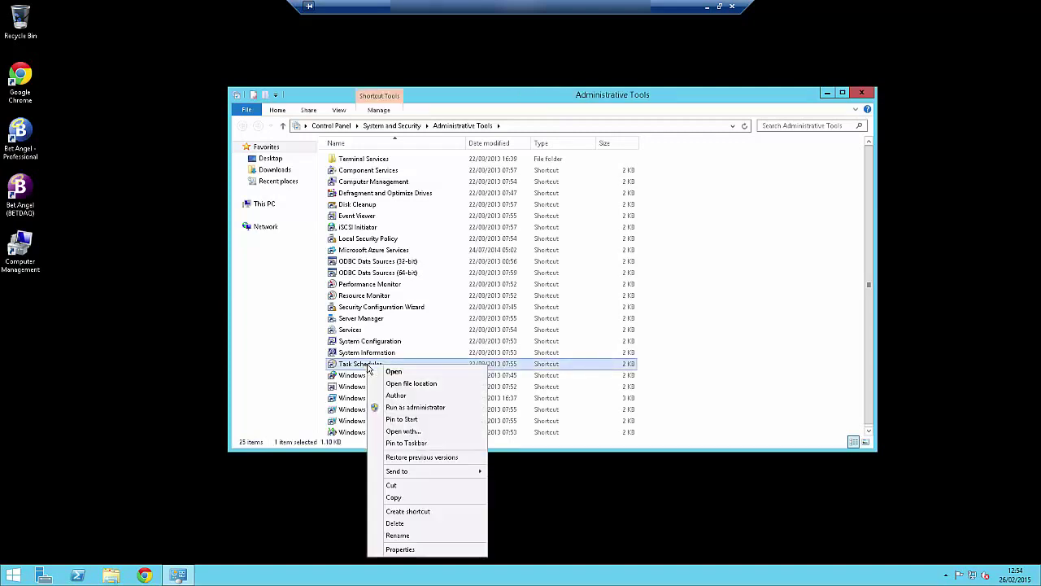
pyautogui.moveTo(440, 474)
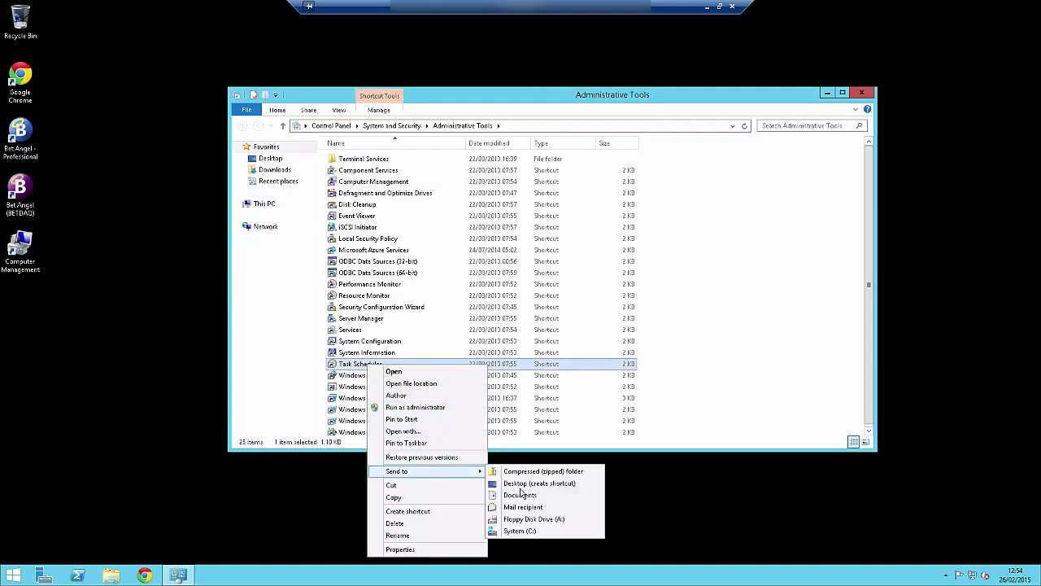
pyautogui.click(521, 486)
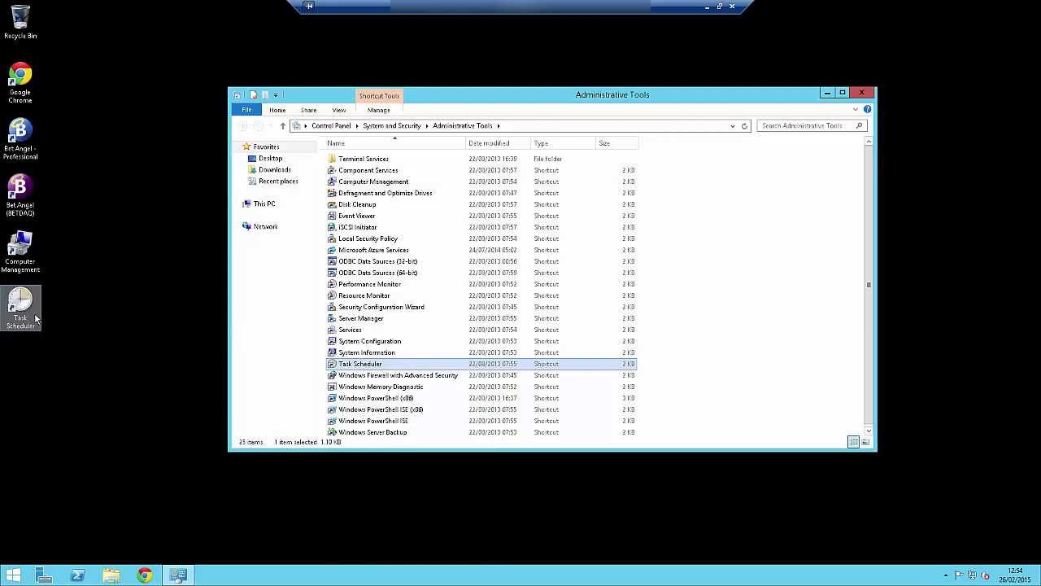
pyautogui.click(862, 94)
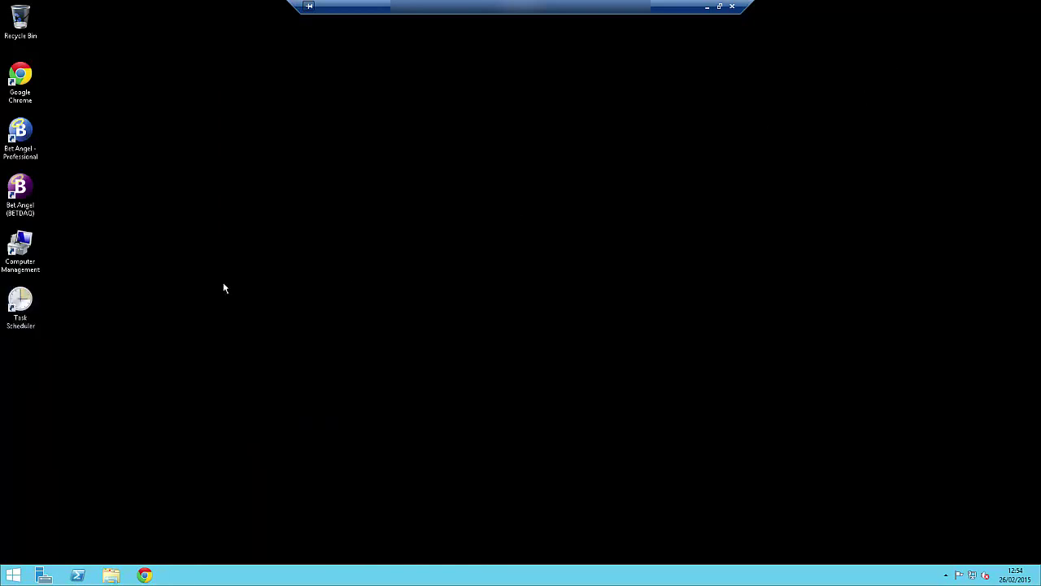
# Open Task Scheduler from its desktop shortcut and enlarge its window to fill most of the desktop.
pyautogui.doubleClick(25, 299)
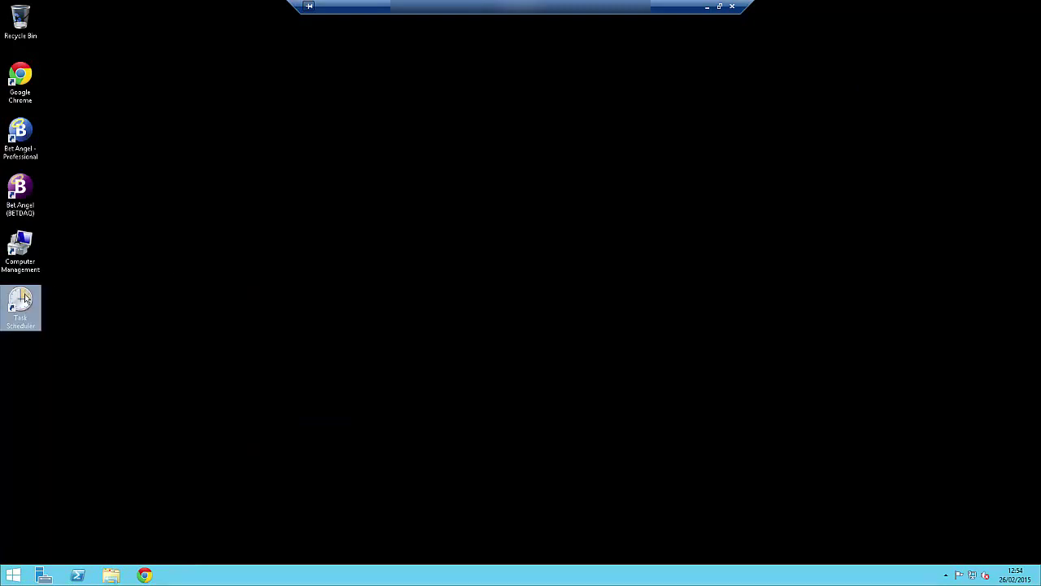
pyautogui.moveTo(438, 239); pyautogui.dragTo(548, 126)
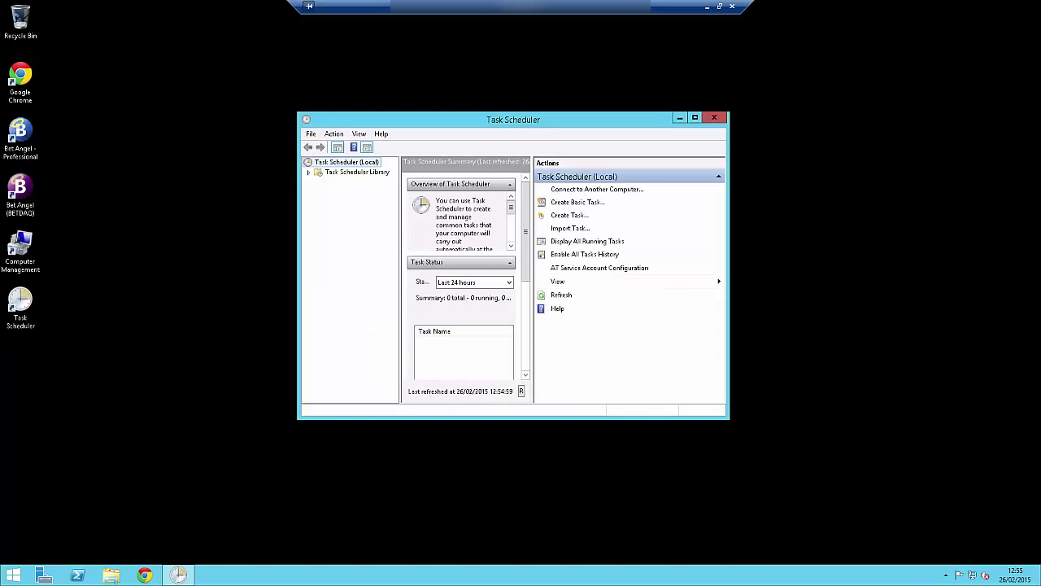
pyautogui.moveTo(526, 122); pyautogui.dragTo(321, 76)
pyautogui.moveTo(525, 370); pyautogui.dragTo(926, 528)
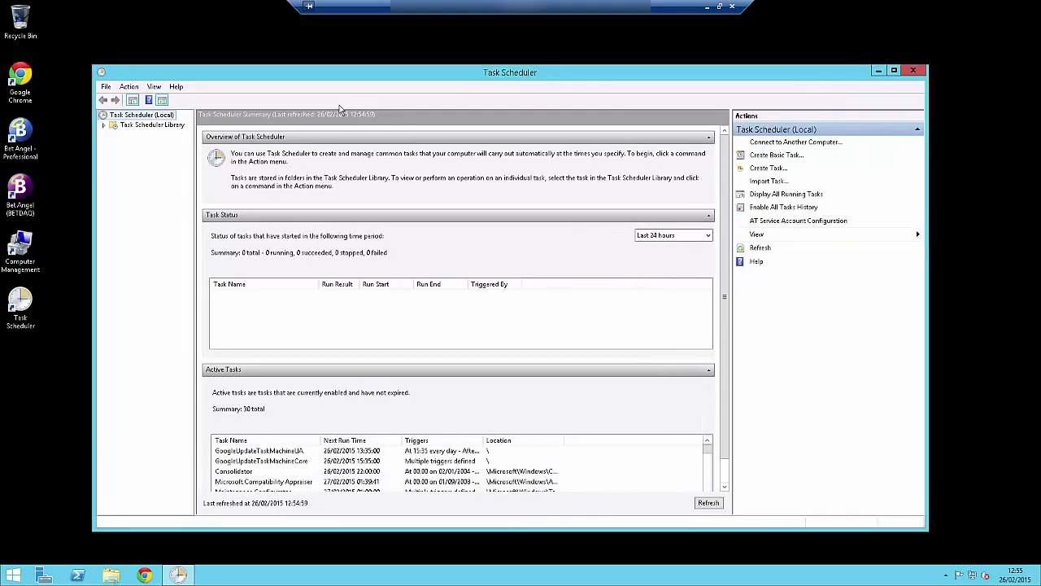
# Start a new basic task and name it "Reboot my server each day".
pyautogui.click(786, 159)
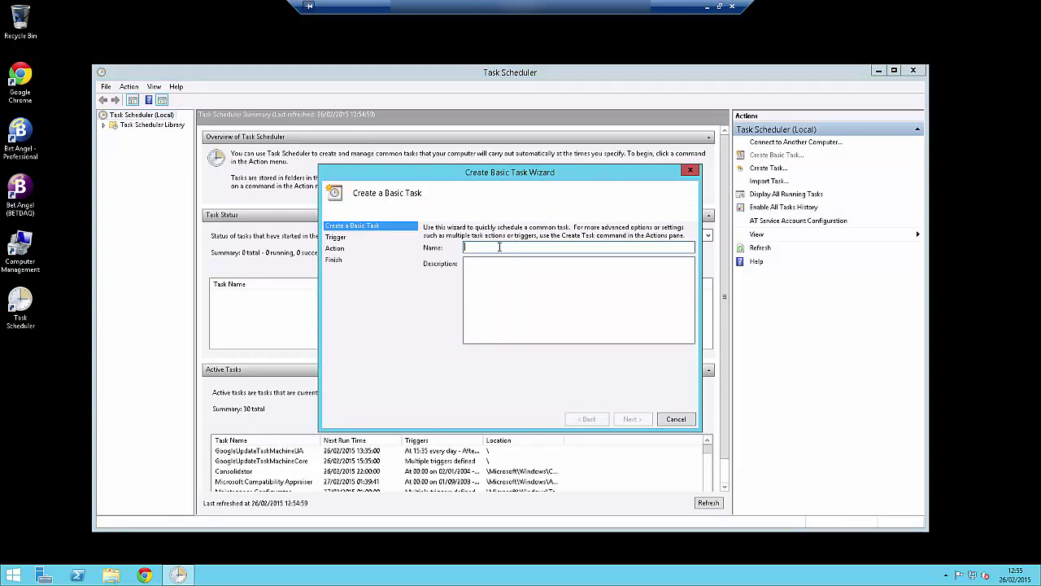
pyautogui.write('Reboot my ')
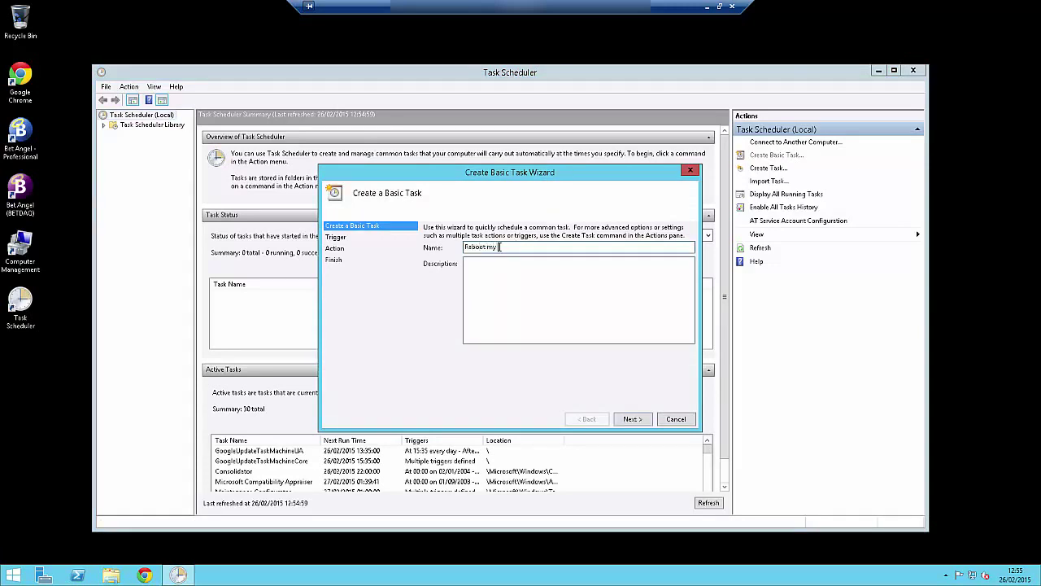
pyautogui.write('server each day')
pyautogui.click(632, 419)
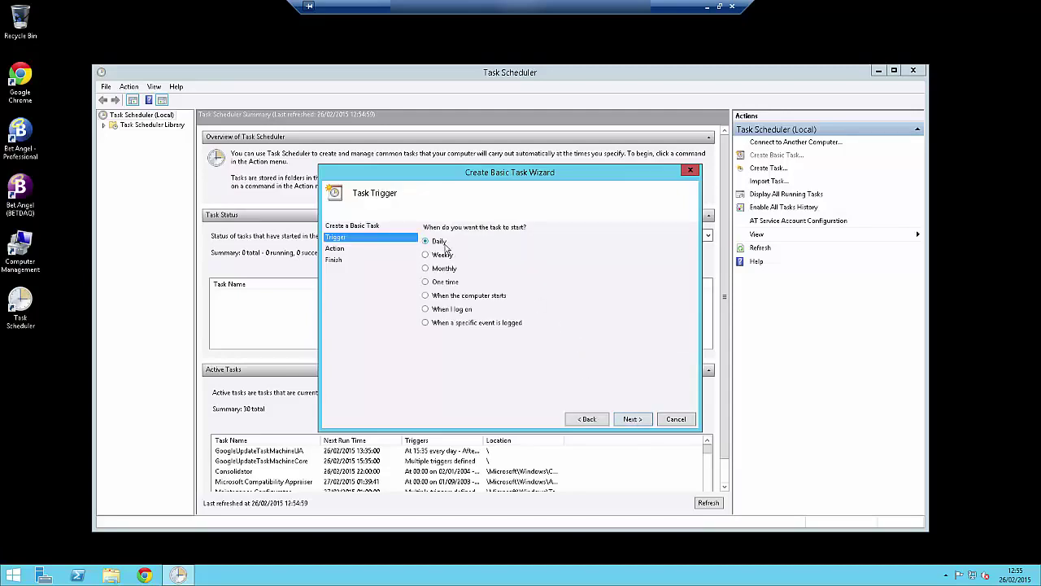
# Give the task a daily trigger starting at 06:00:00 and recurring every 1 day.
pyautogui.click(633, 421)
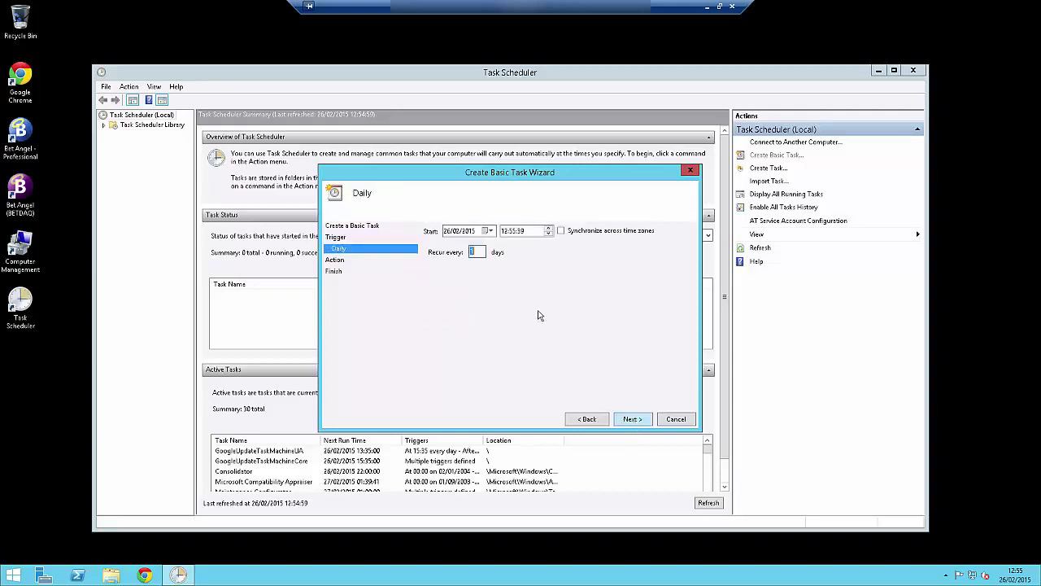
pyautogui.click(508, 233)
pyautogui.write('0600')
pyautogui.click(475, 252)
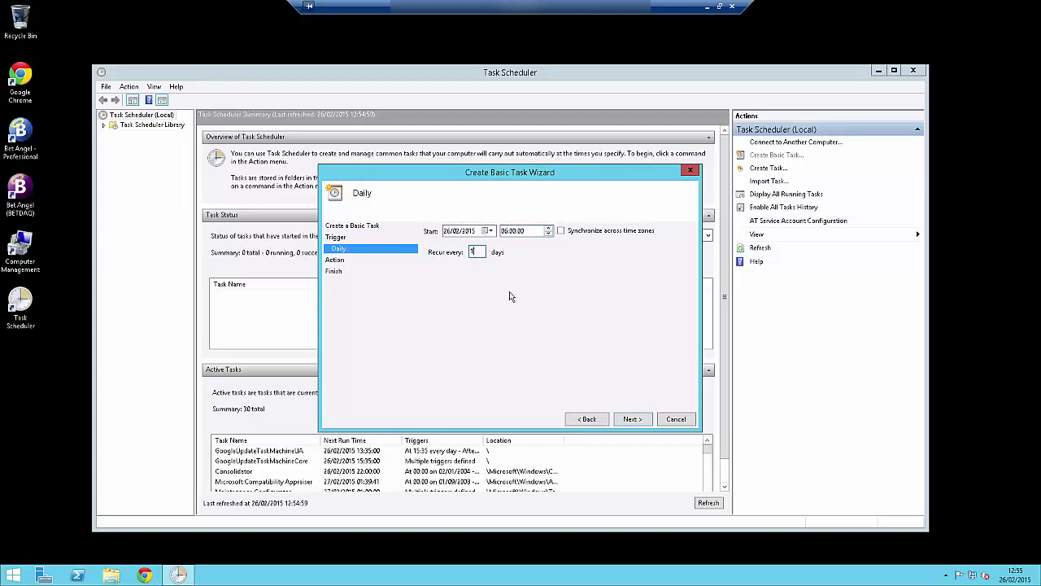
pyautogui.click(633, 419)
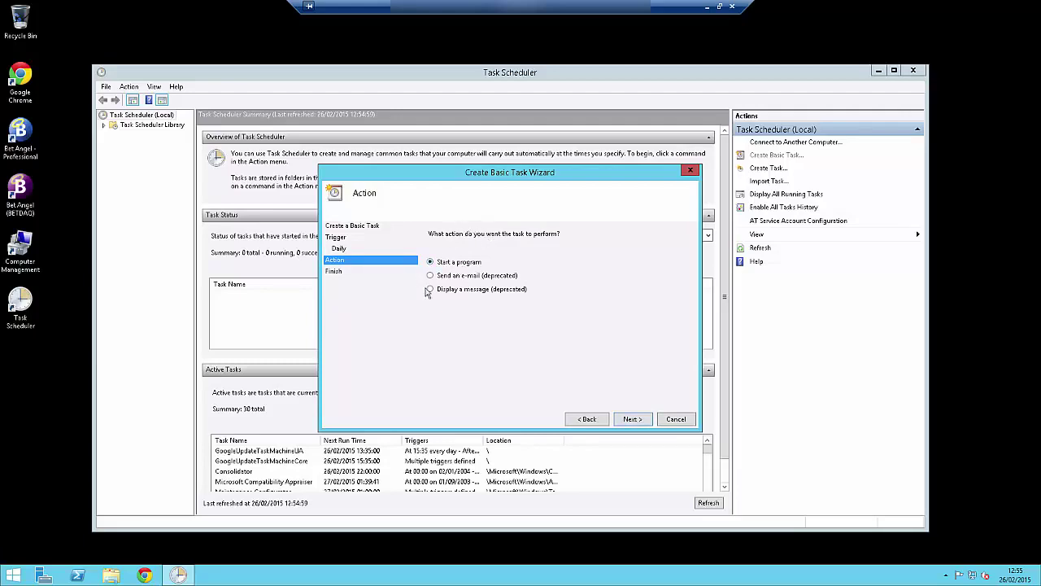
# Set the task's action to start the program c:\WINDOWS\system32\shutdown.exe with the arguments -r -f.
pyautogui.click(632, 420)
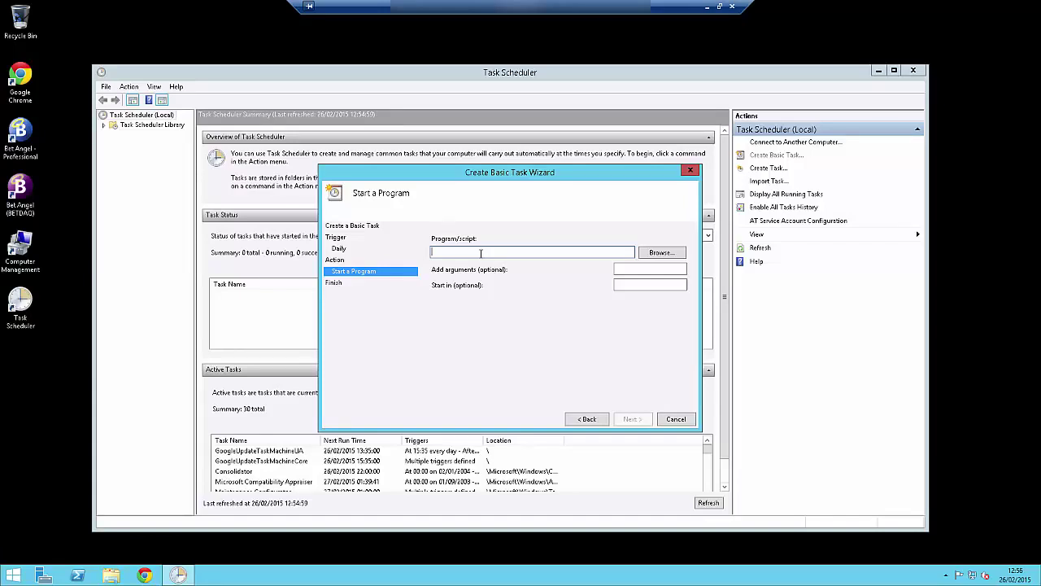
pyautogui.write('c')
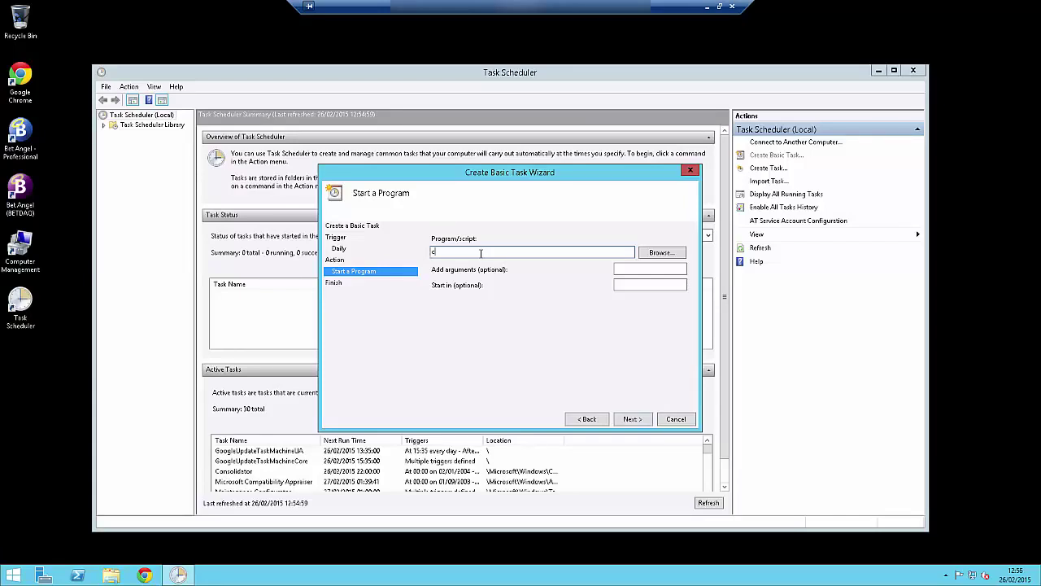
pyautogui.write(':\\\\')
pyautogui.write('WINDOWS')
pyautogui.write('\\system32\\')
pyautogui.write('\\shutdown')
pyautogui.write('.exe')
pyautogui.press('Tab')
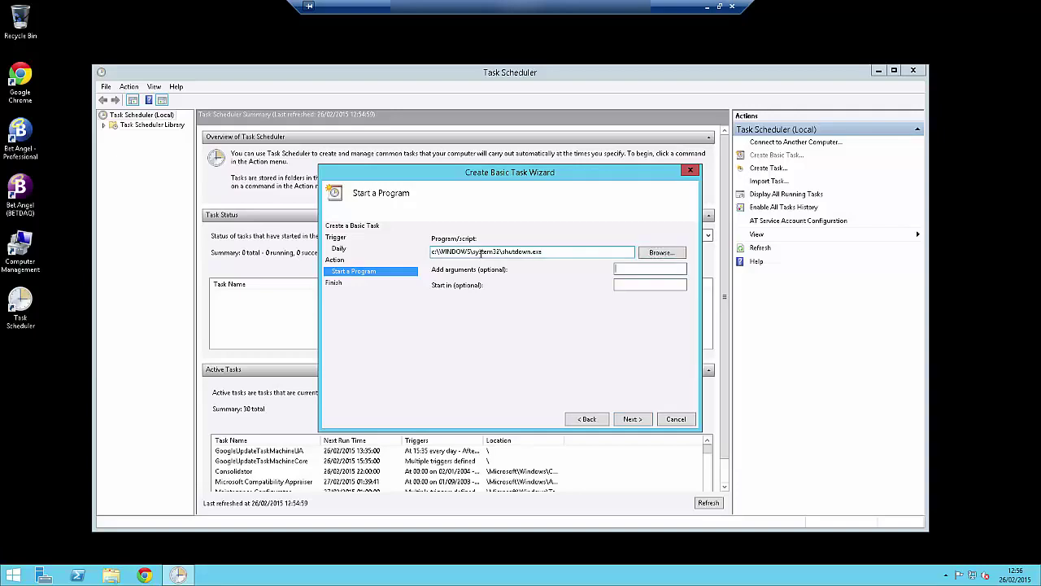
pyautogui.write('-r -f')
pyautogui.click(639, 421)
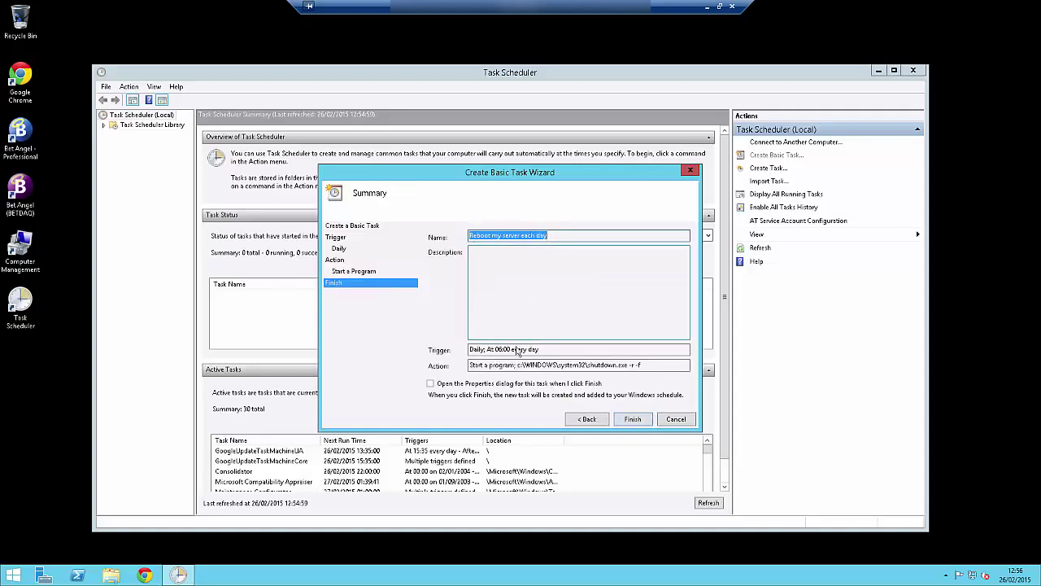
# Finish the task with its properties opened, and set it to run whether the user is logged on or not, authorising with the account password.
pyautogui.click(432, 387)
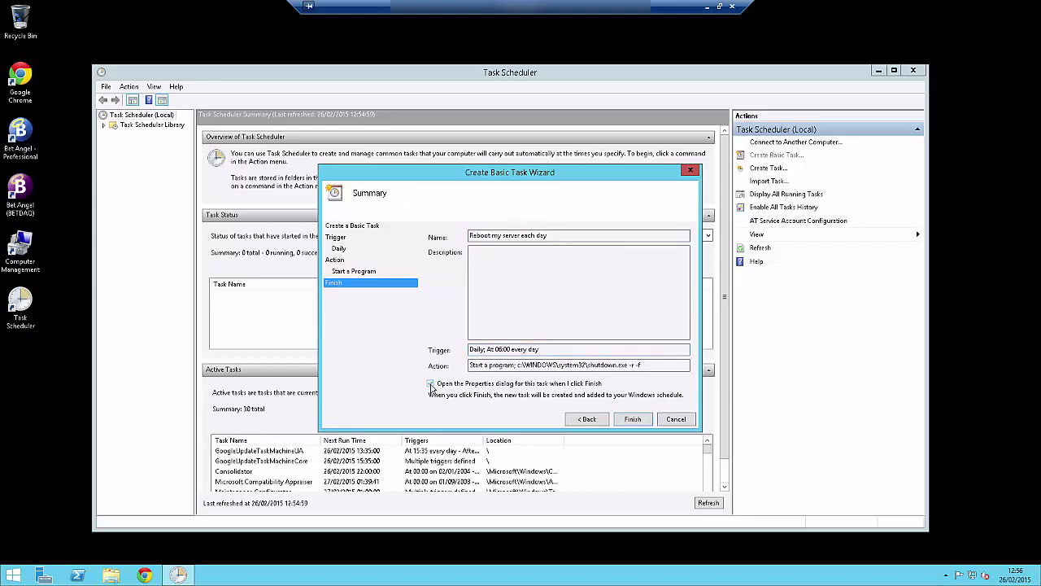
pyautogui.click(632, 419)
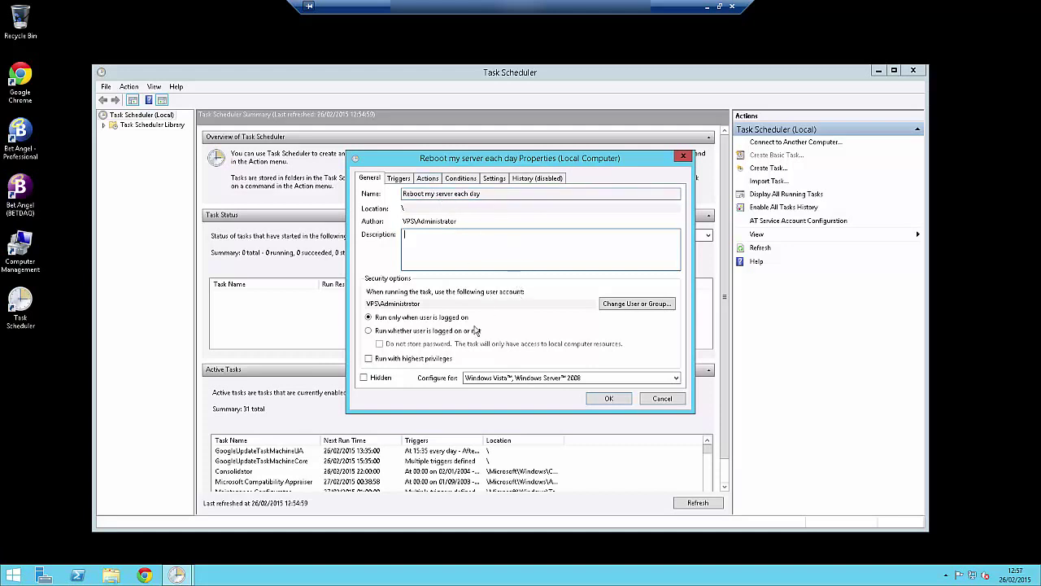
pyautogui.click(368, 331)
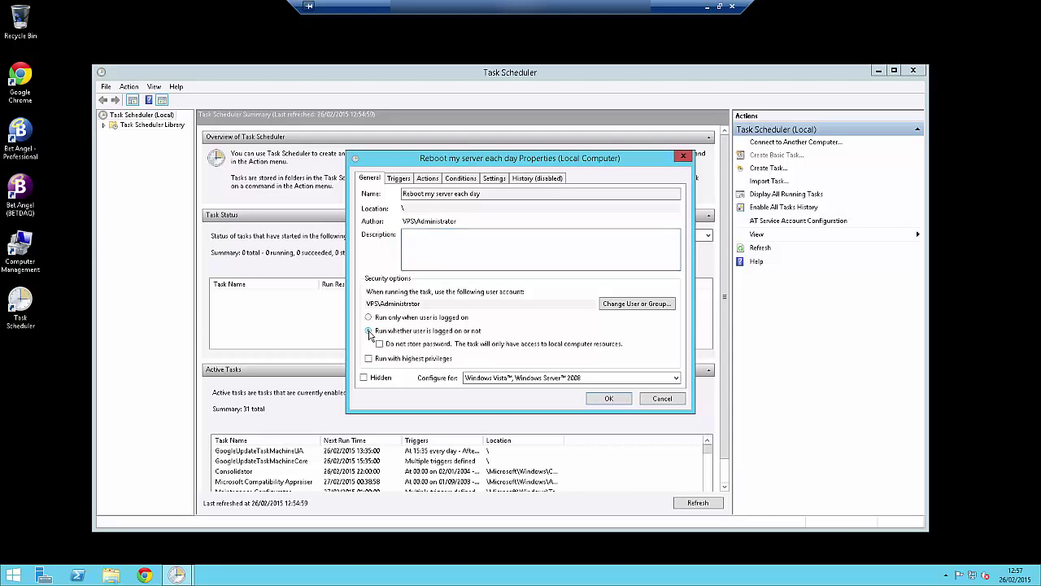
pyautogui.click(610, 398)
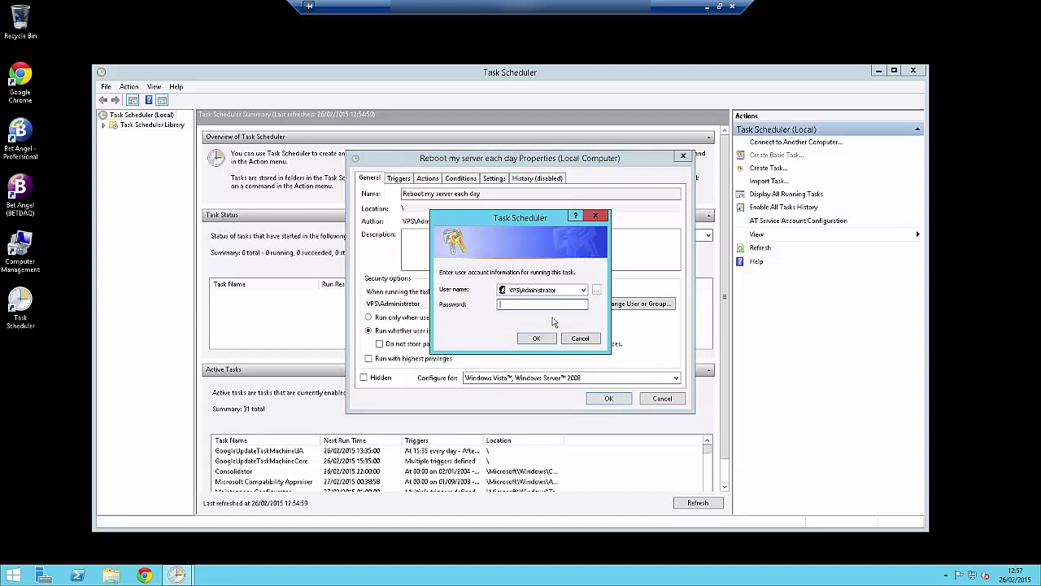
pyautogui.write('••••••••••••')
pyautogui.click(540, 338)
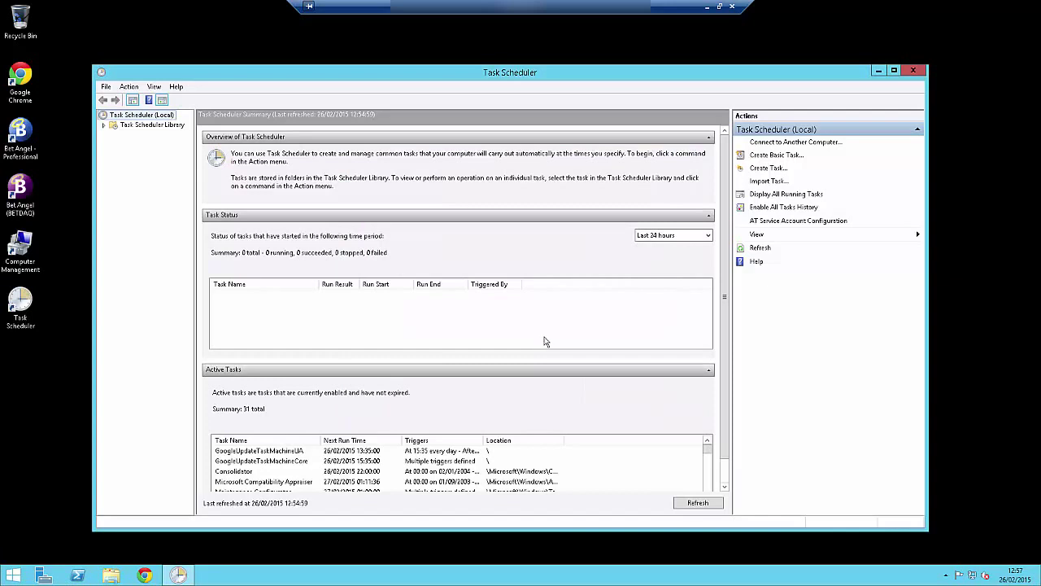
# Examine the new reboot task in the Task Scheduler Library, including its general details, triggers, actions, conditions, settings and history.
pyautogui.moveTo(707, 454); pyautogui.dragTo(710, 393)
pyautogui.click(145, 126)
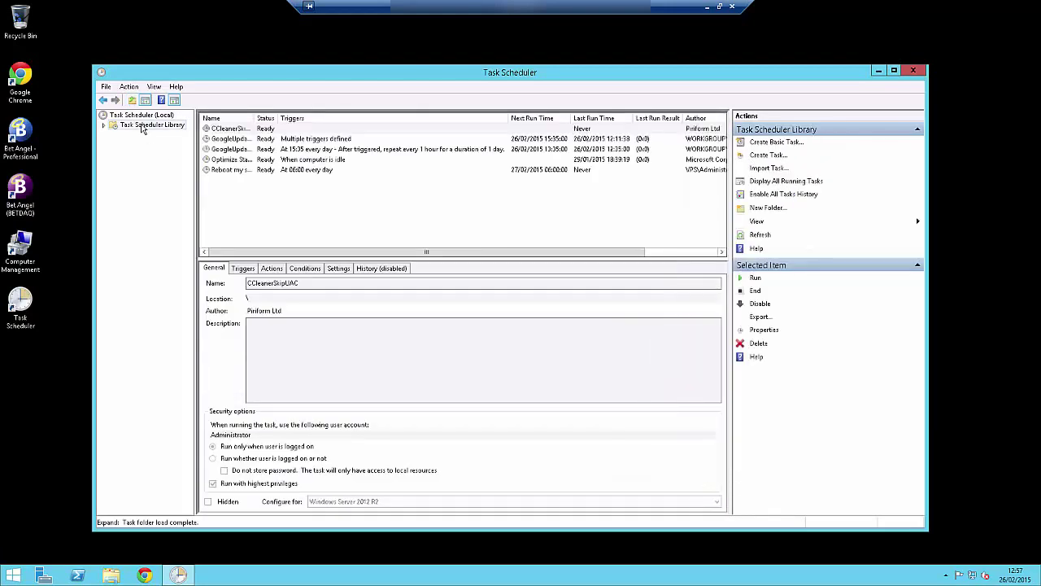
pyautogui.click(318, 174)
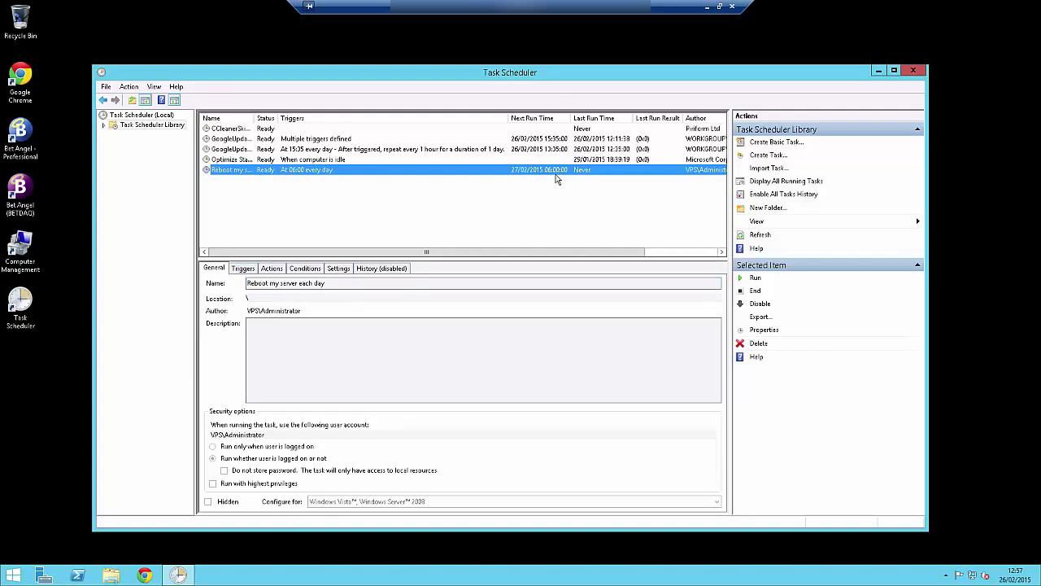
pyautogui.click(242, 271)
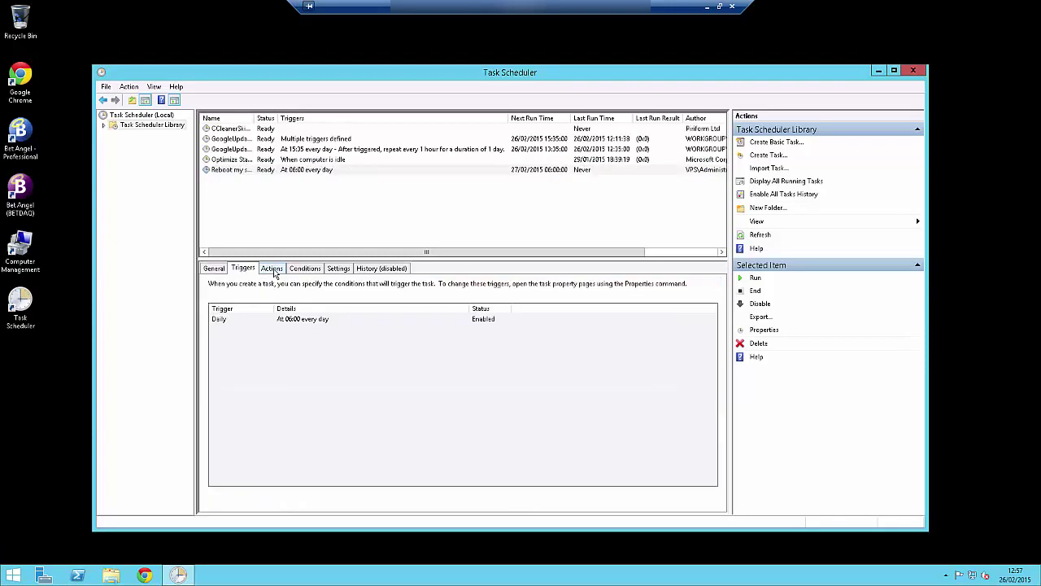
pyautogui.click(276, 273)
pyautogui.click(304, 274)
pyautogui.click(332, 274)
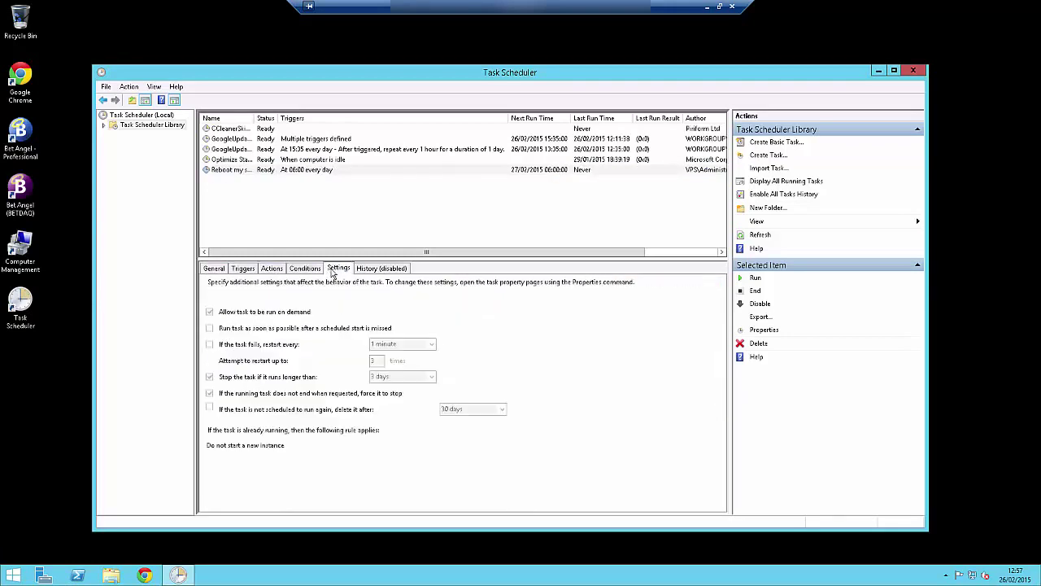
pyautogui.click(375, 271)
pyautogui.click(215, 270)
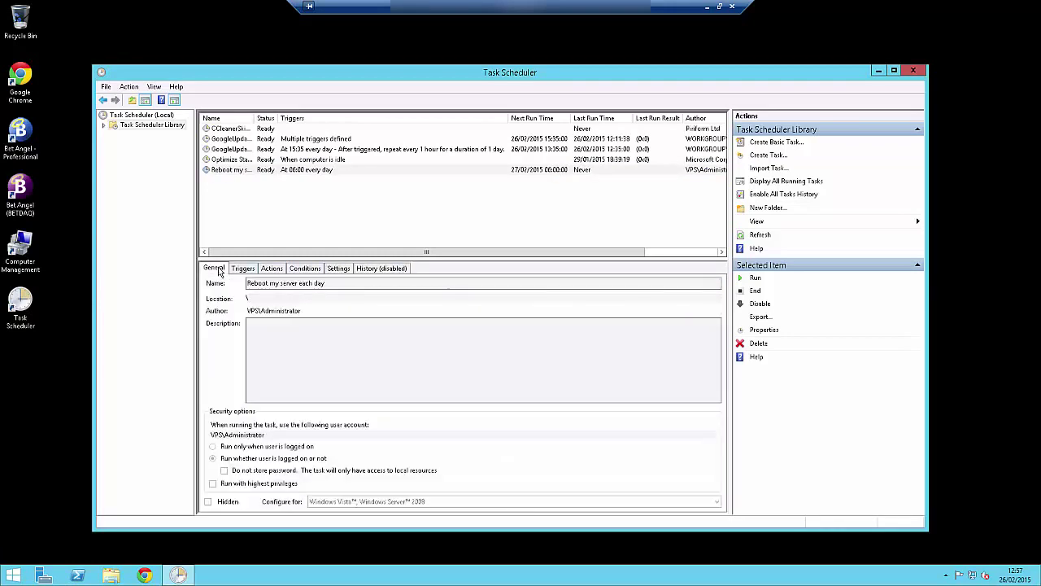